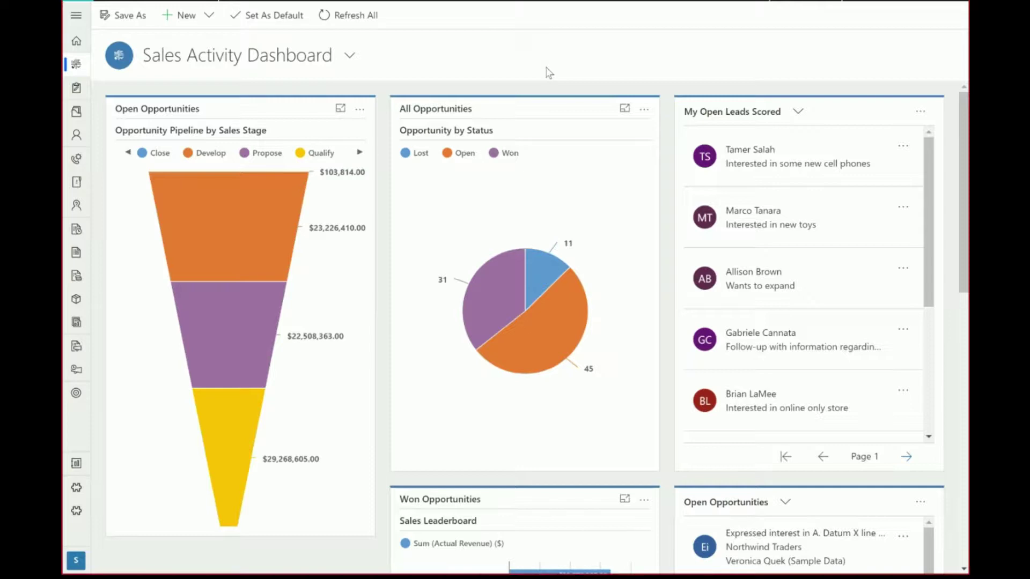
Open the Adventure Works record from the All Accounts list and scroll through its form
left_click(76, 115)
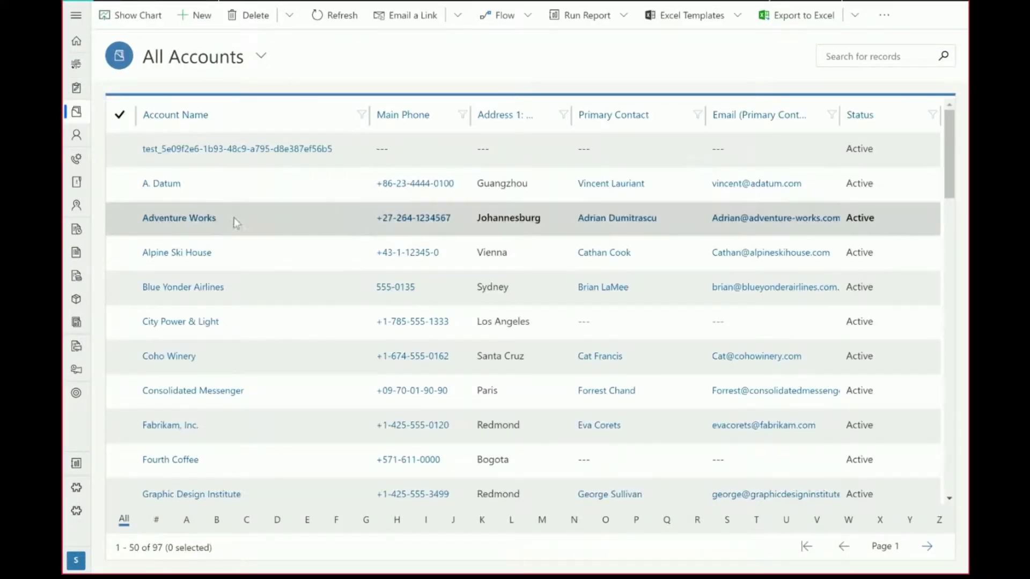
double_click(240, 219)
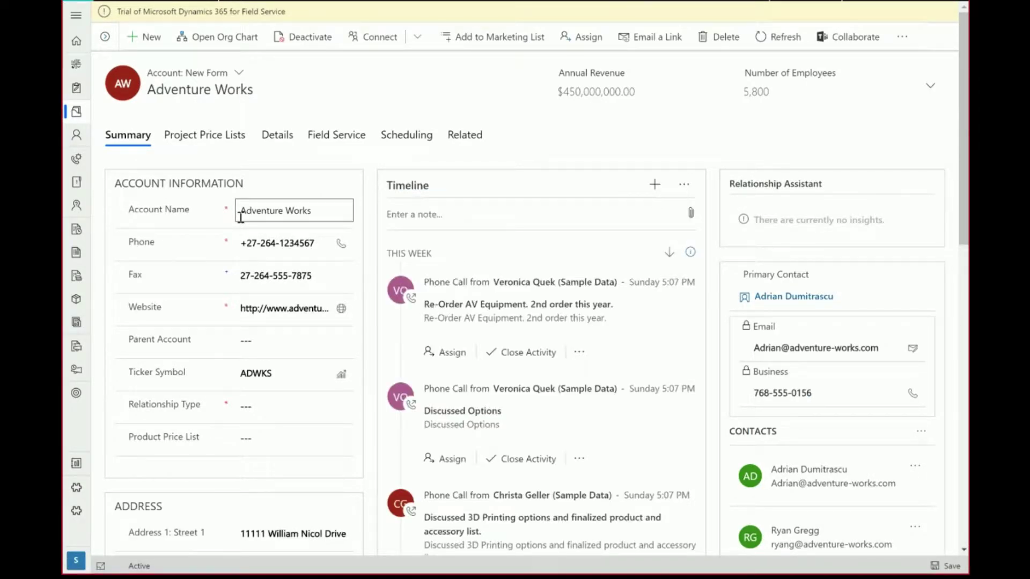
scroll(142, 201, "down", 1)
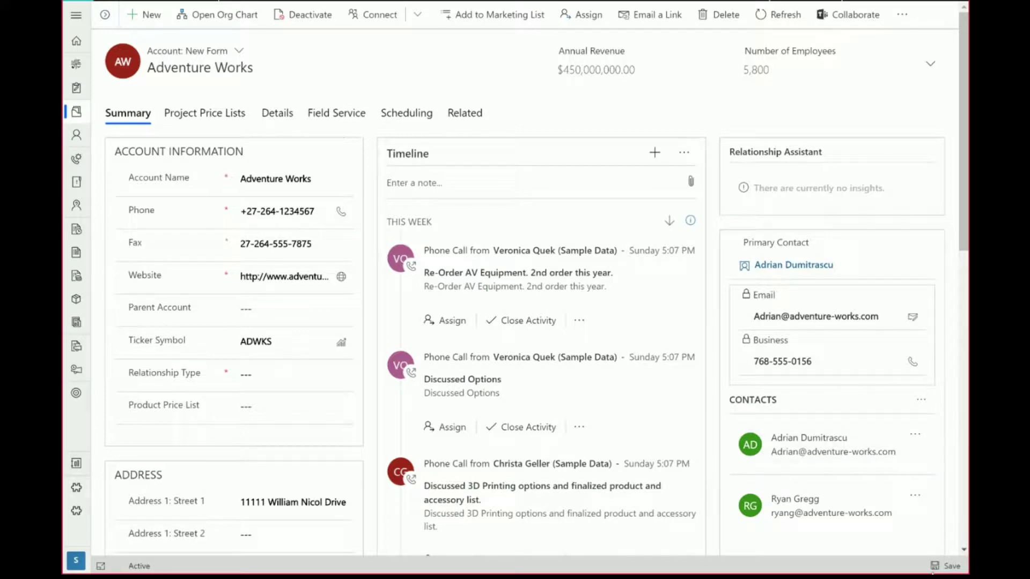
Try saving Adventure Works, then view the required Relationship Type choices without picking one
left_click(939, 567)
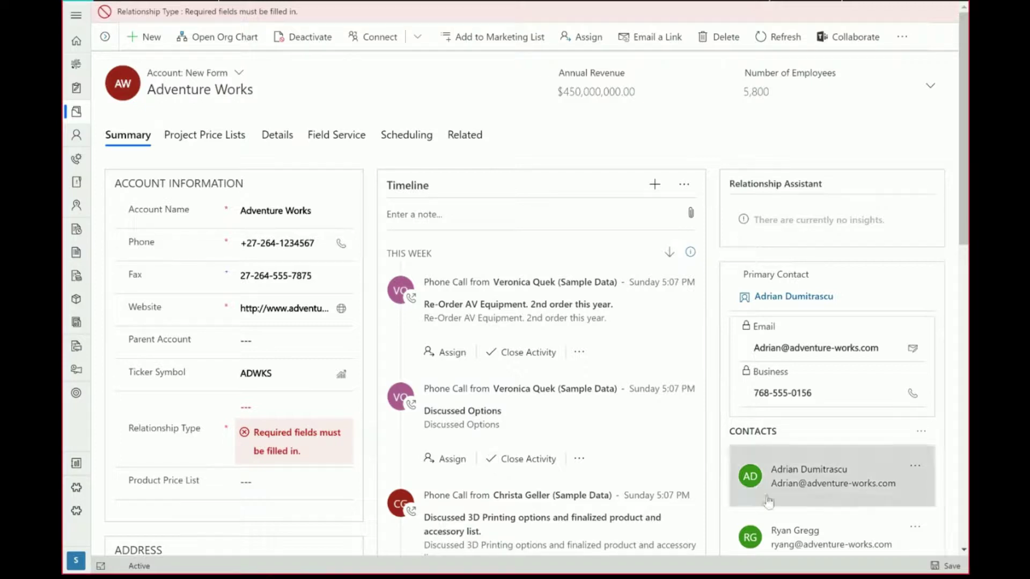
left_click(309, 409)
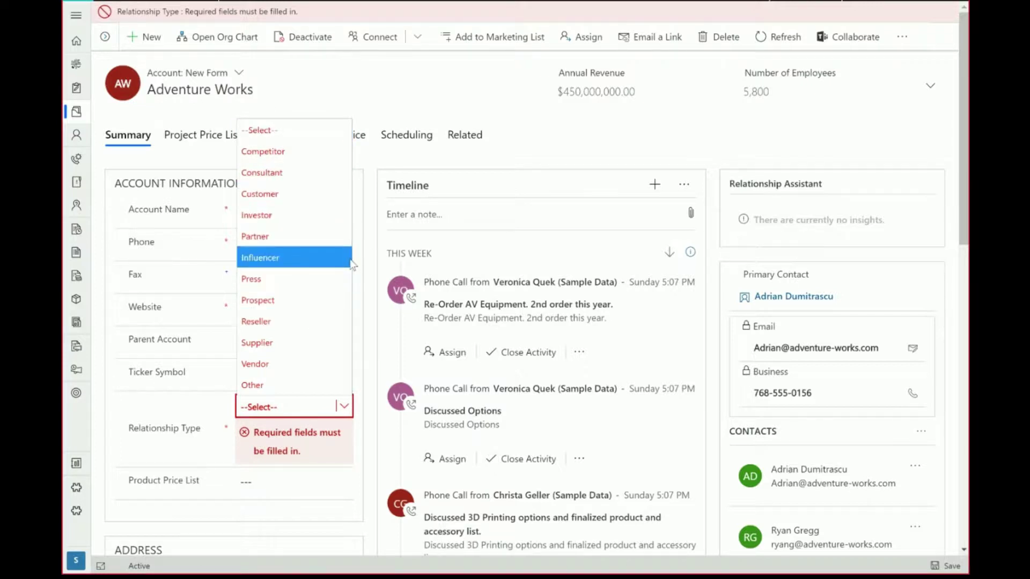
left_click(585, 224)
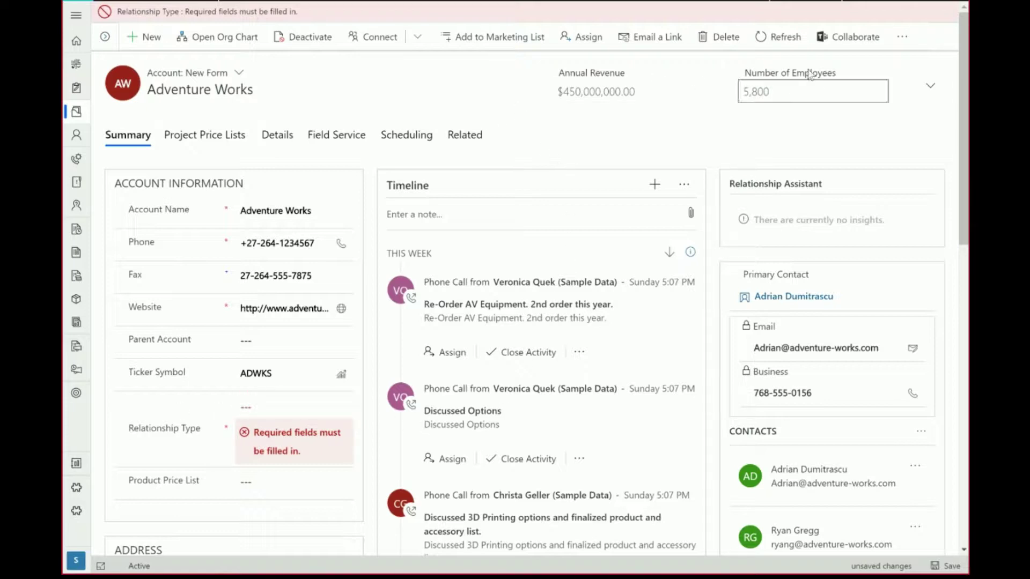
Switch the account's business process to Onboarding, discarding the unsaved changes
left_click(903, 43)
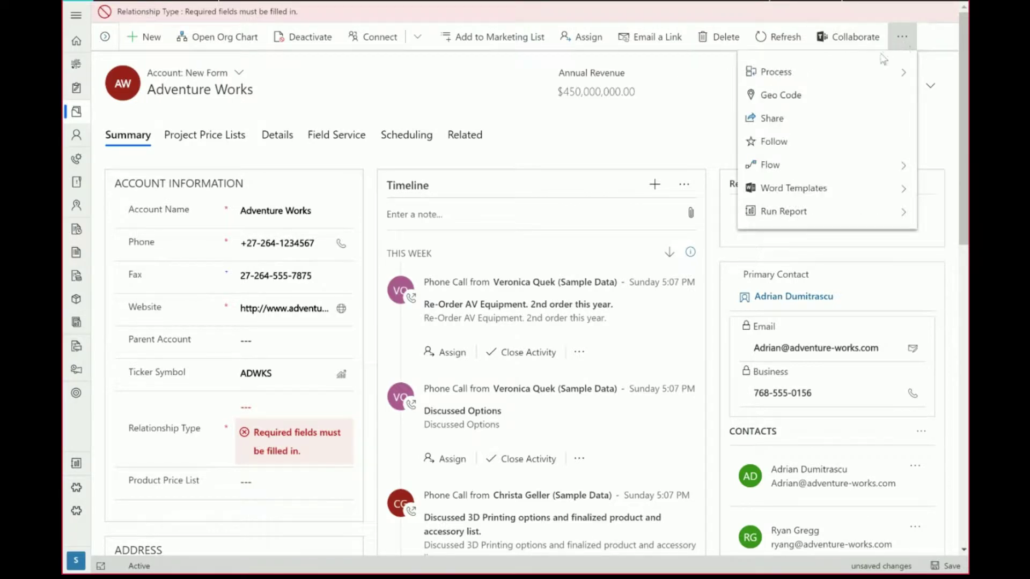
left_click(868, 73)
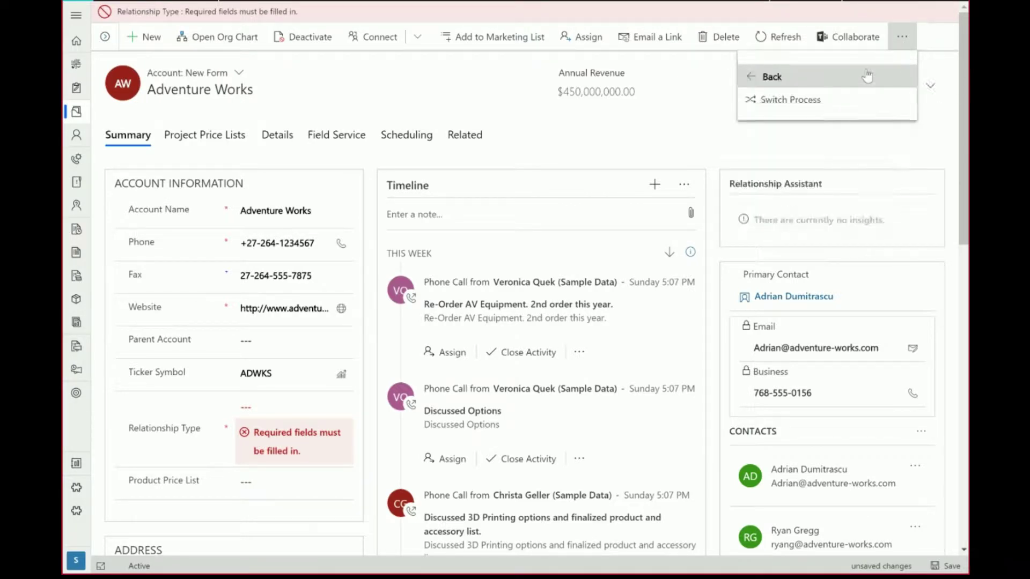
left_click(810, 105)
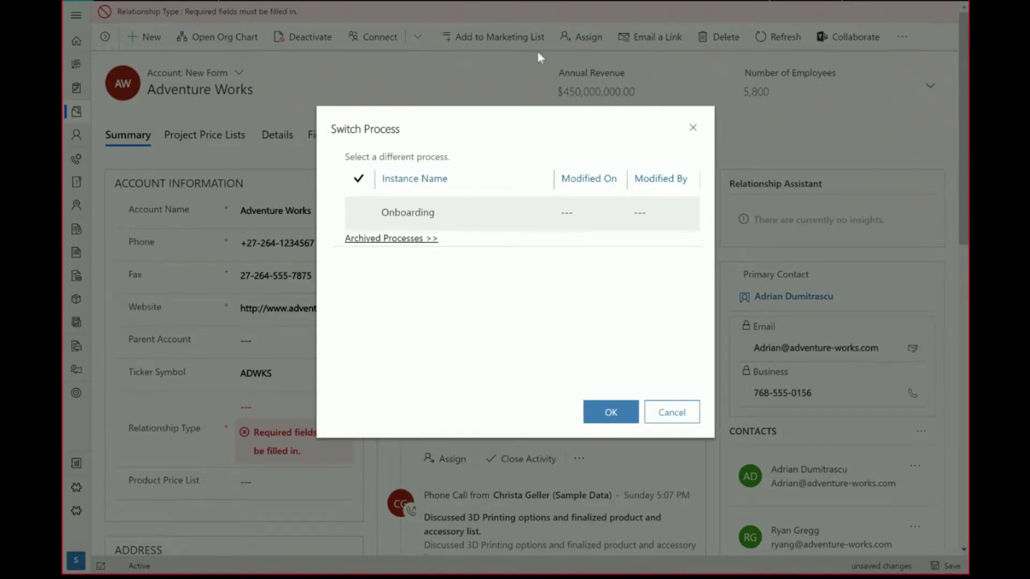
left_click(361, 210)
left_click(628, 414)
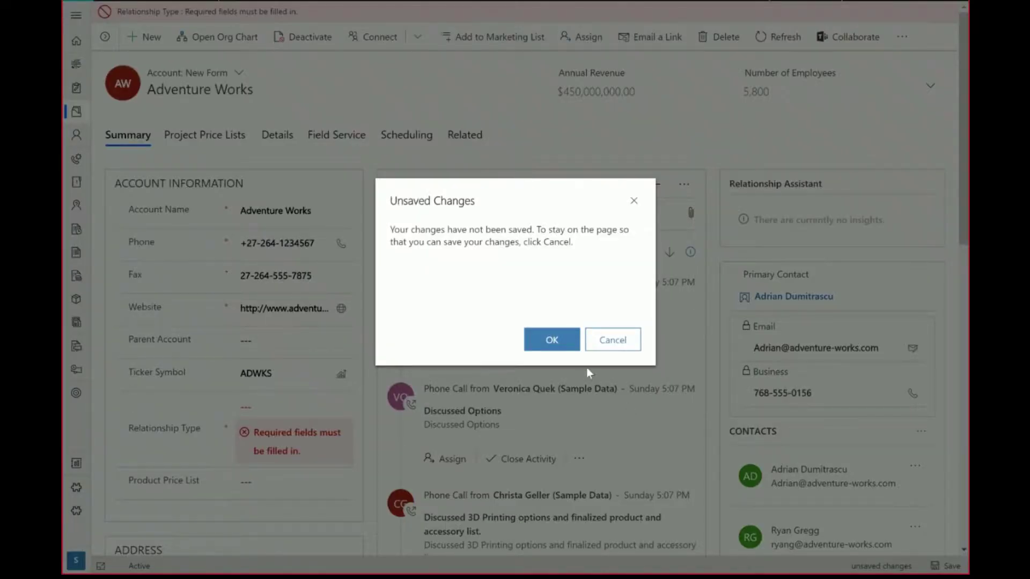
left_click(557, 351)
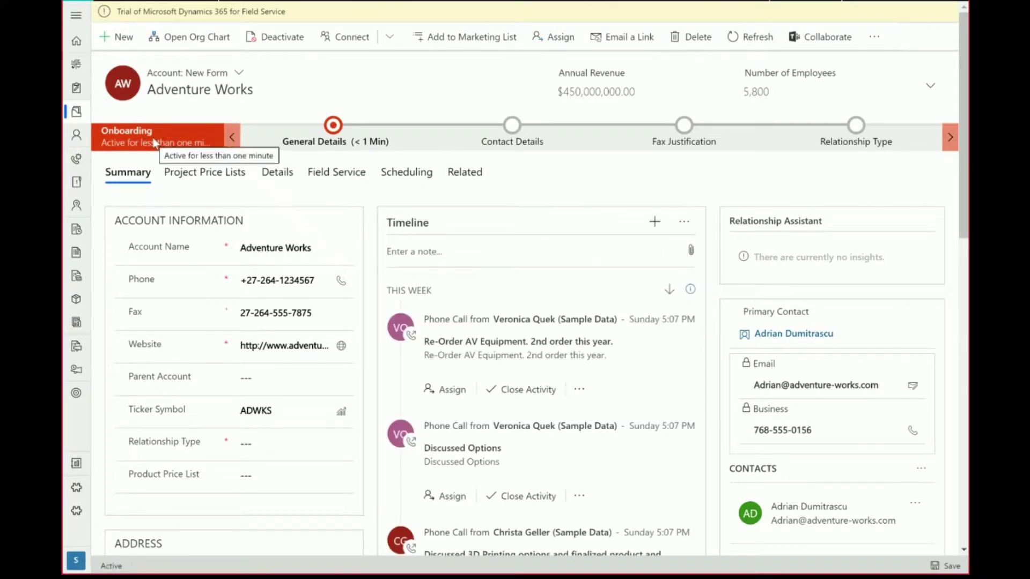
Delete the existing fax number so the Fax field is left blank
scroll(322, 131, "down", 1)
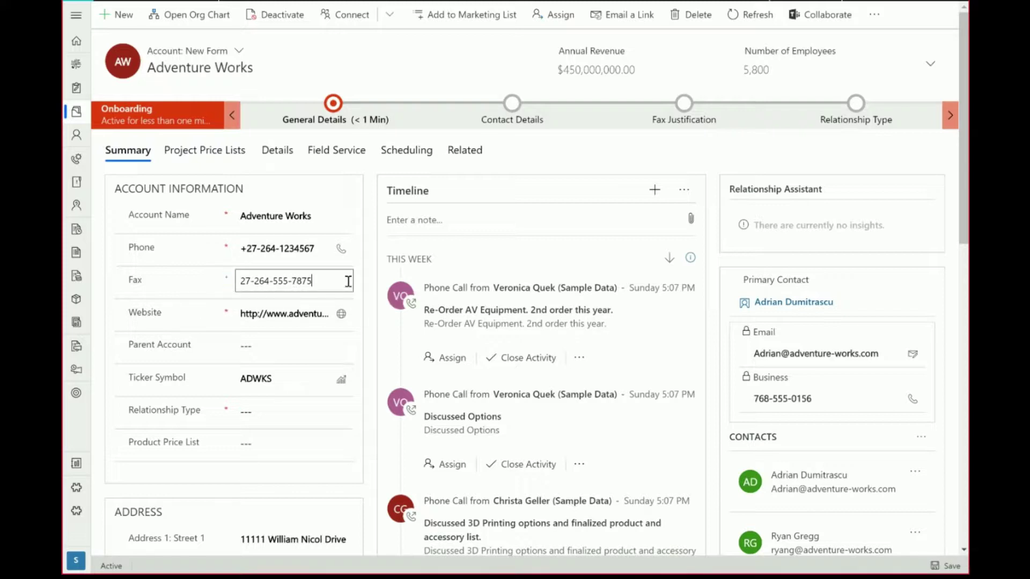
left_click_drag(349, 280, 206, 285)
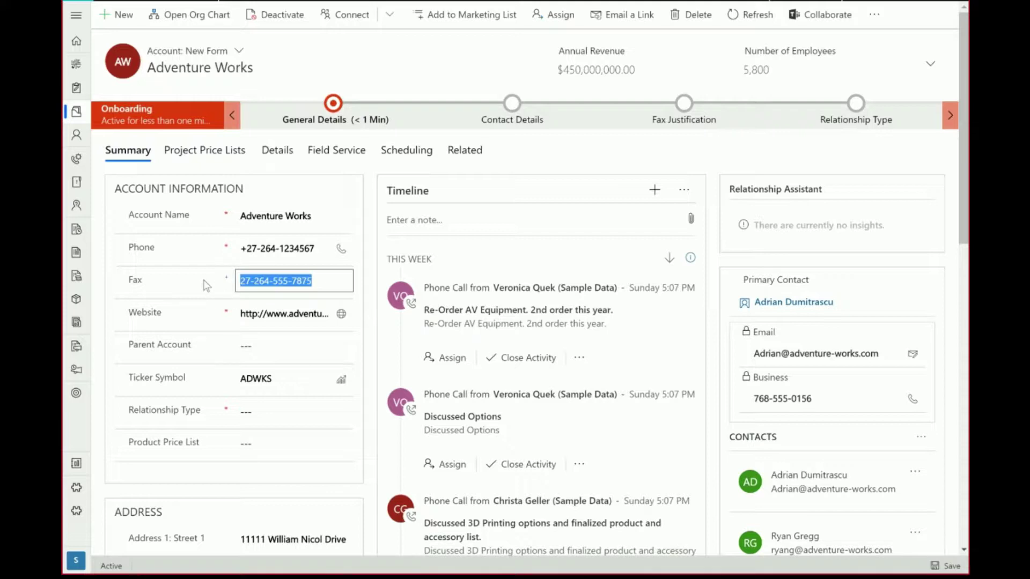
key("BackSpace")
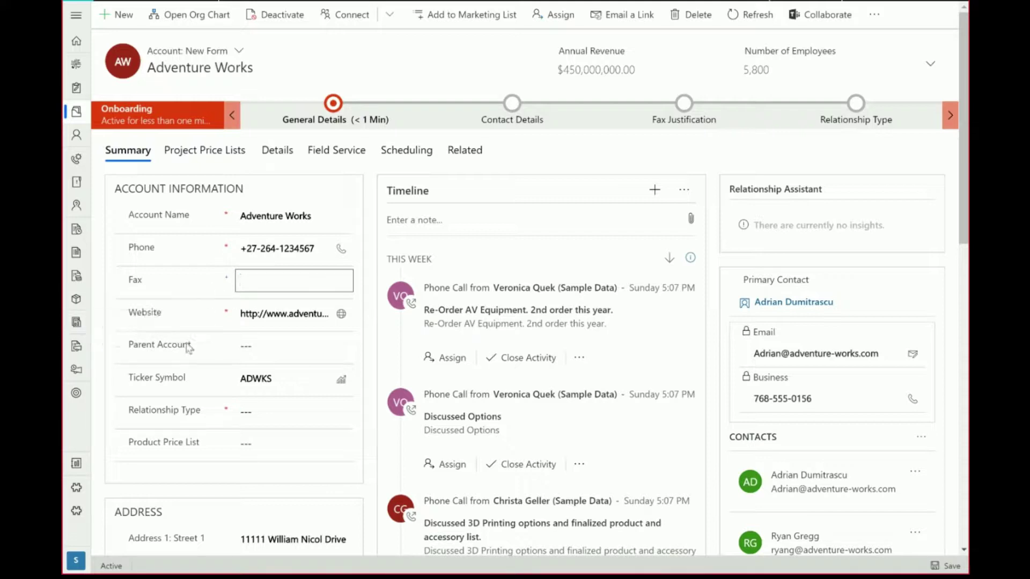
left_click(191, 372)
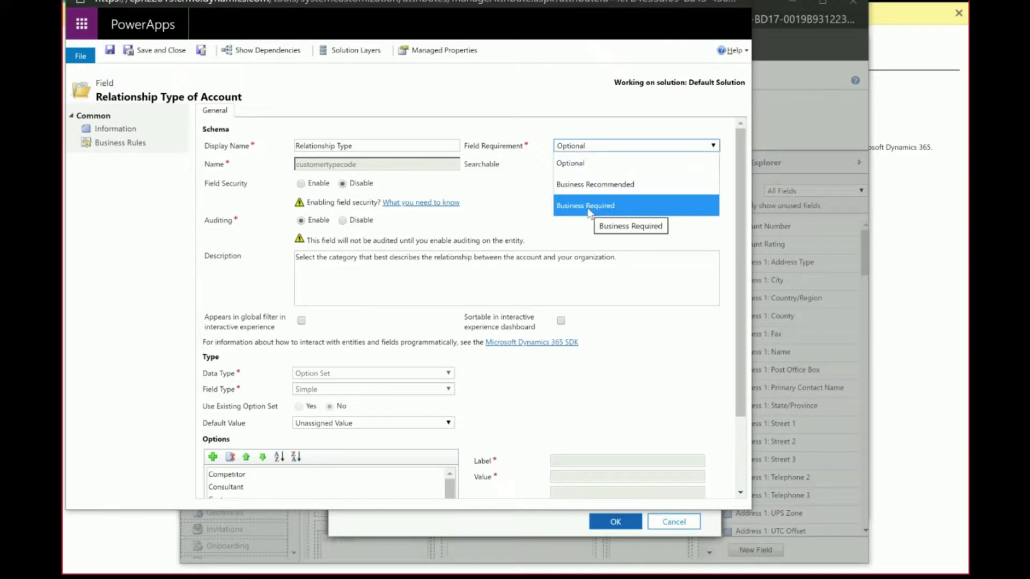
Set Relationship Type's Field Requirement to Optional and save and close the field
left_click(599, 168)
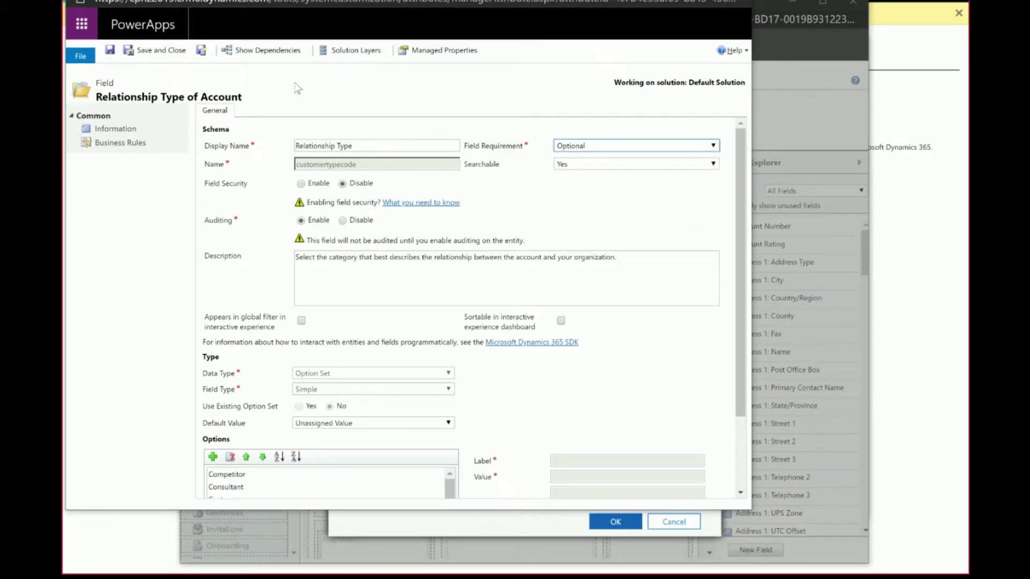
left_click(156, 52)
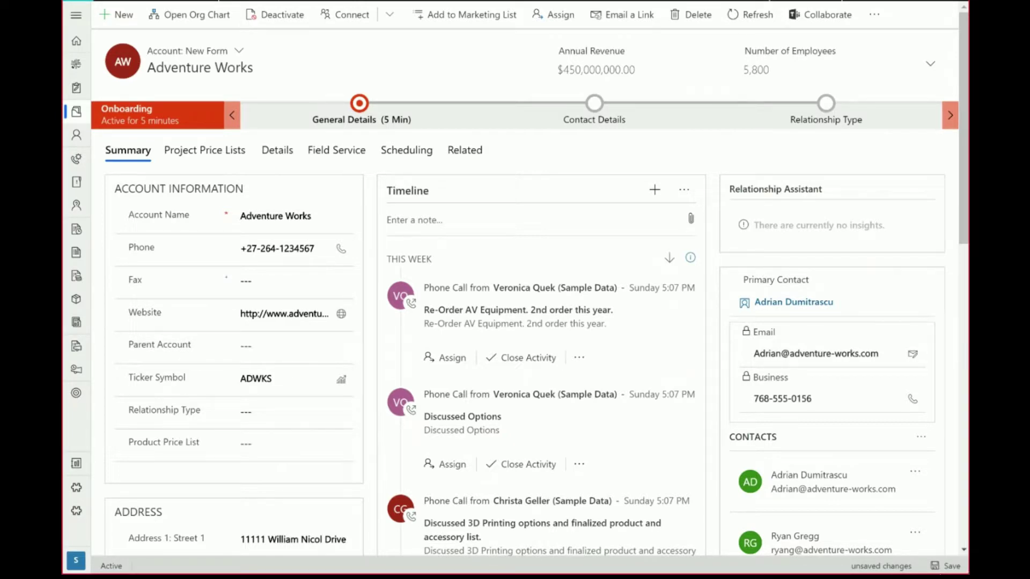
Save the account and move Onboarding from General Details on to Contact Details
left_click(953, 565)
left_click(359, 105)
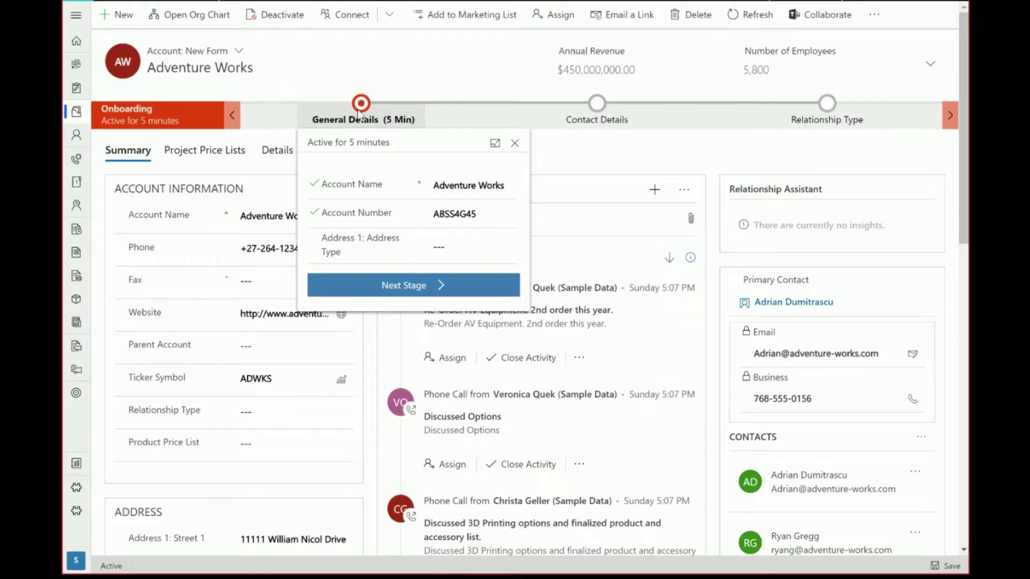
left_click(423, 296)
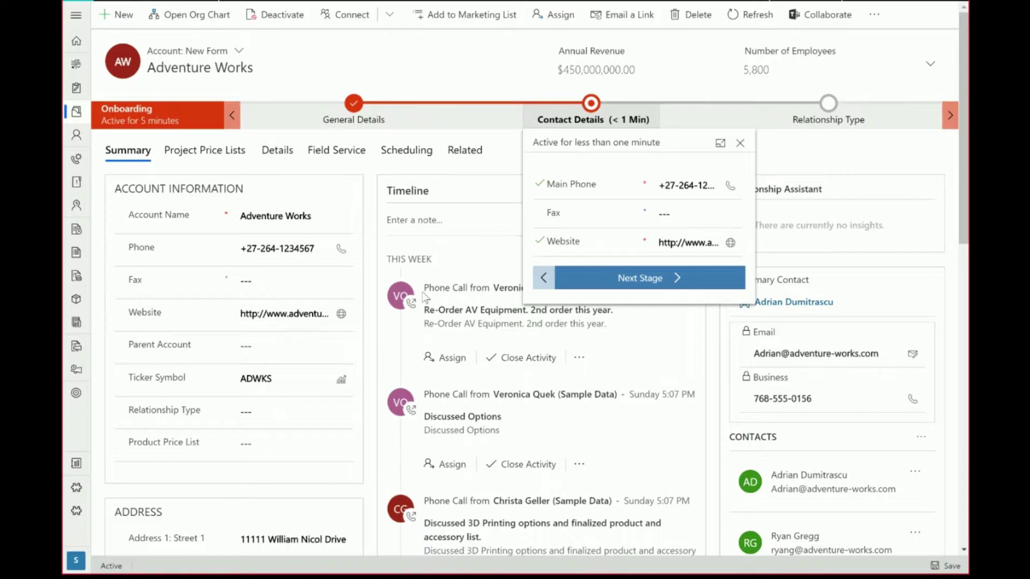
Enter the account's fax number in Contact Details and advance to the Fax Justification stage
left_click(679, 215)
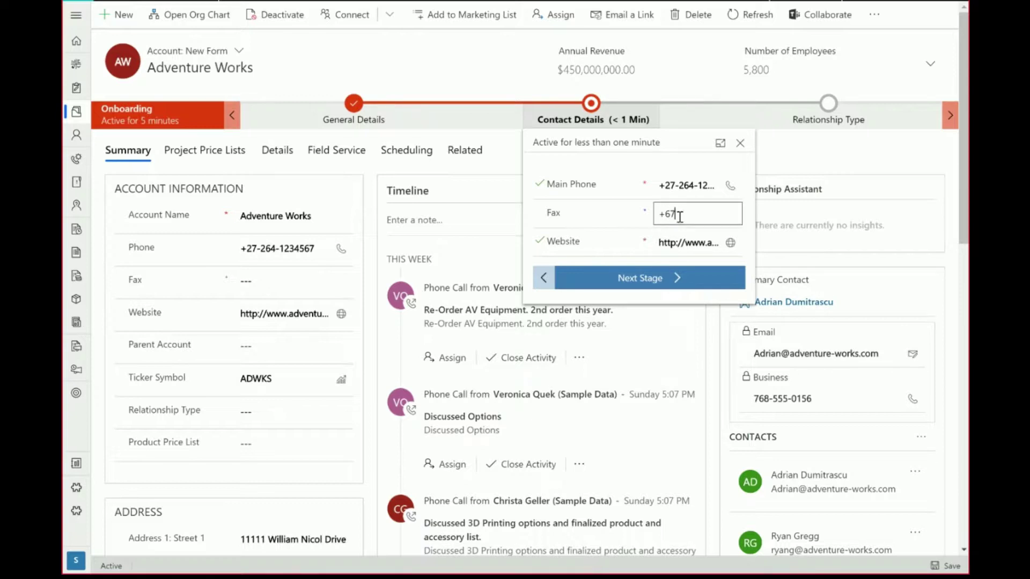
left_click(659, 284)
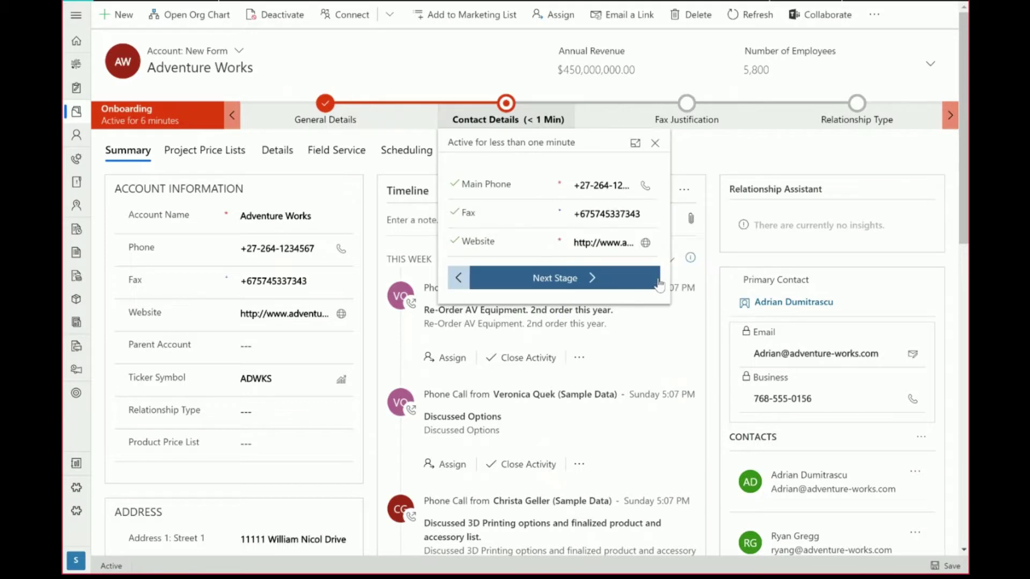
left_click(659, 284)
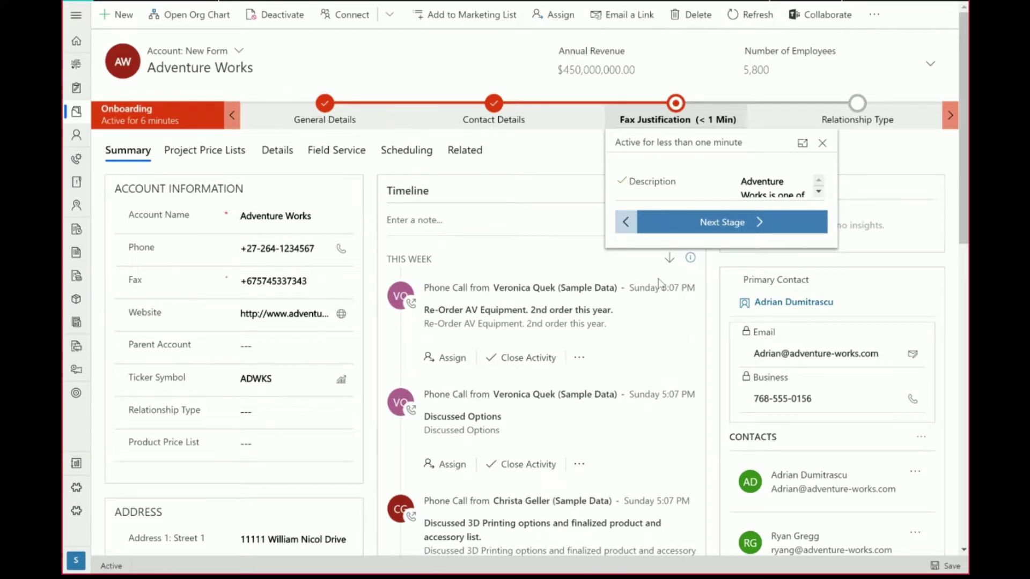
View the completed Contact Details stage, then close its flyout via the Fax Justification stage
left_click(494, 111)
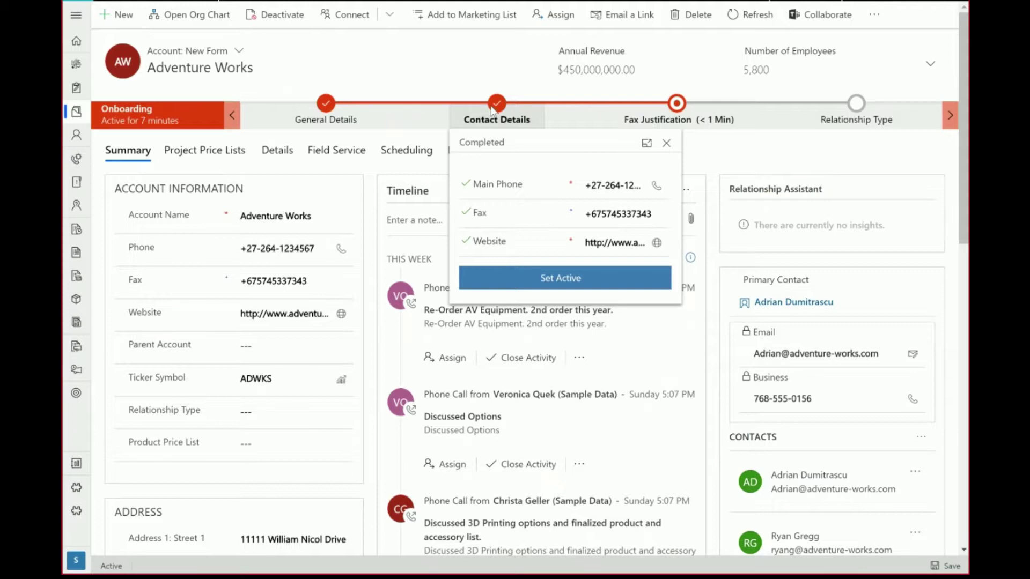
left_click(679, 107)
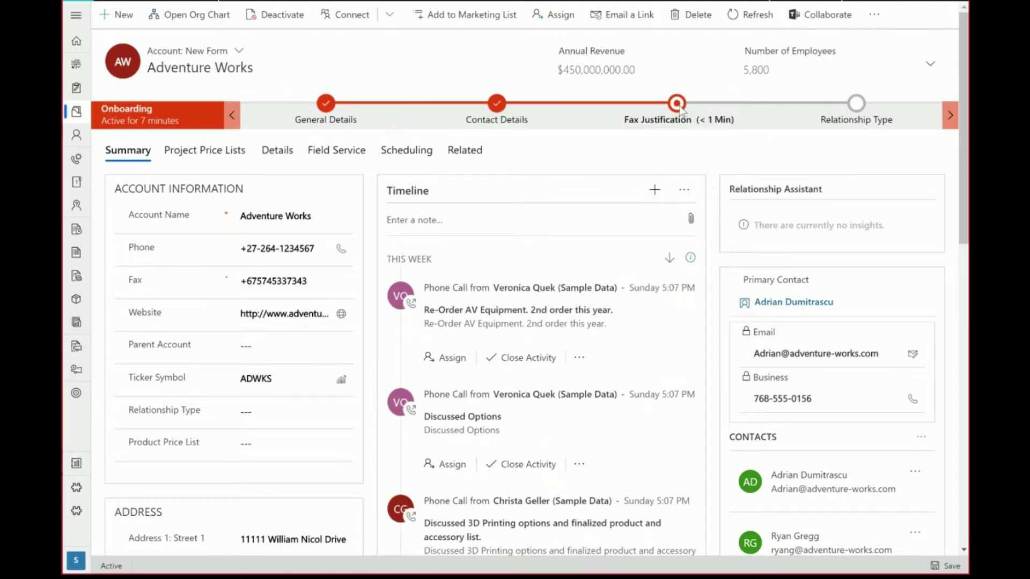
Open the Fax Justification stage flyout to show its Description field
left_click(678, 107)
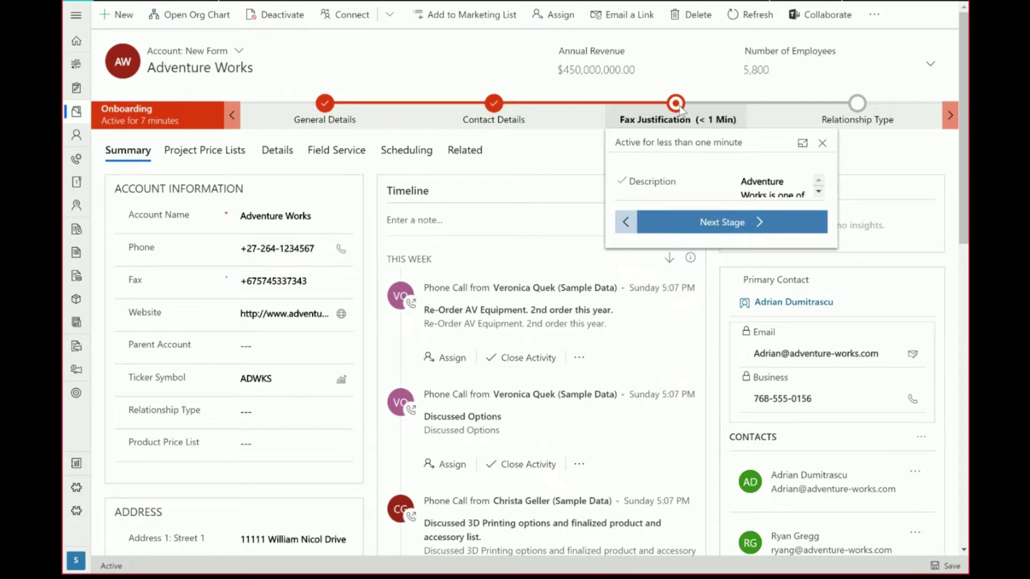
Pin the stage panel beside the form and advance from Fax Justification to Relationship Type
left_click(803, 144)
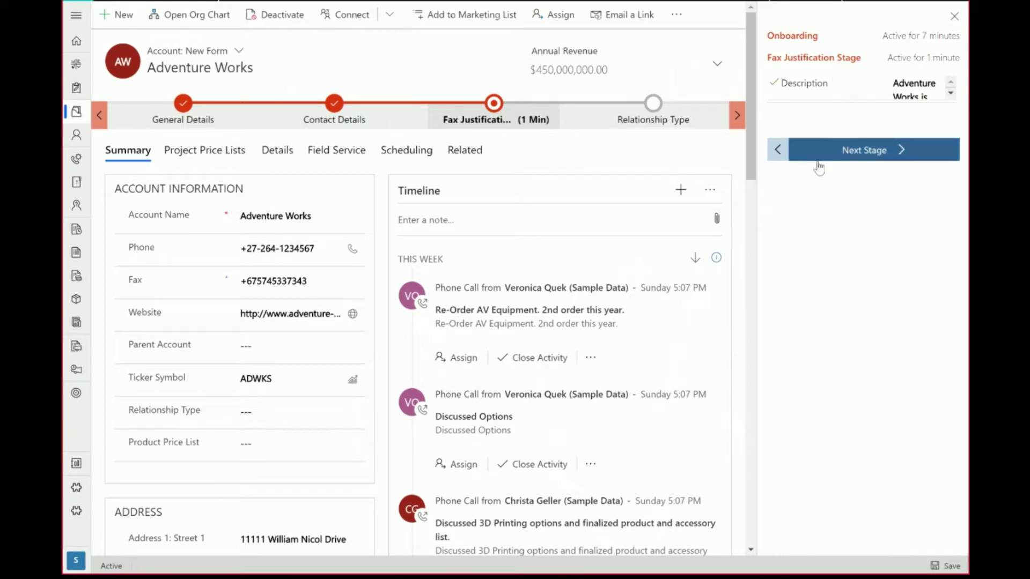
scroll(425, 208, "down", 10)
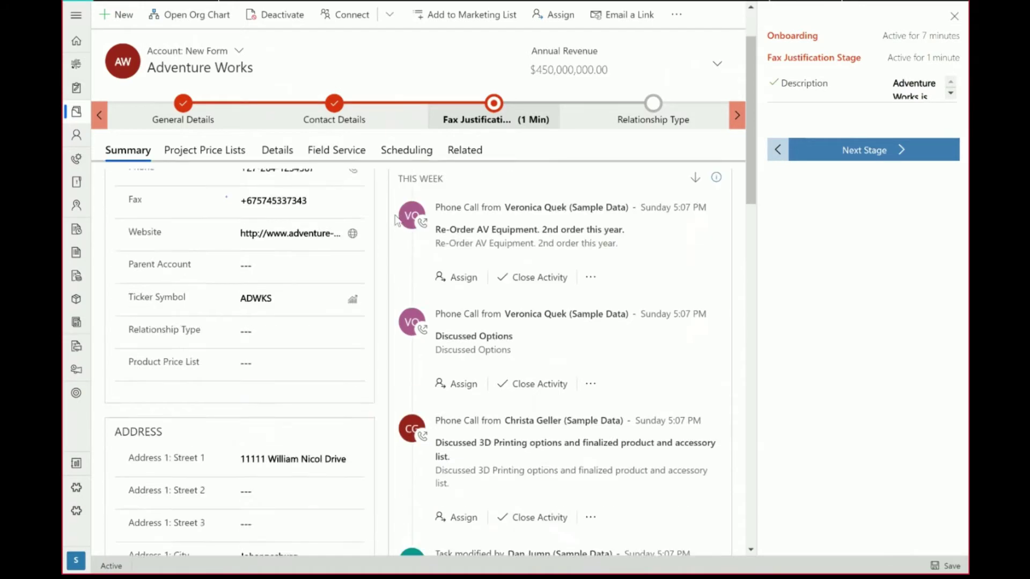
scroll(398, 237, "up", 10)
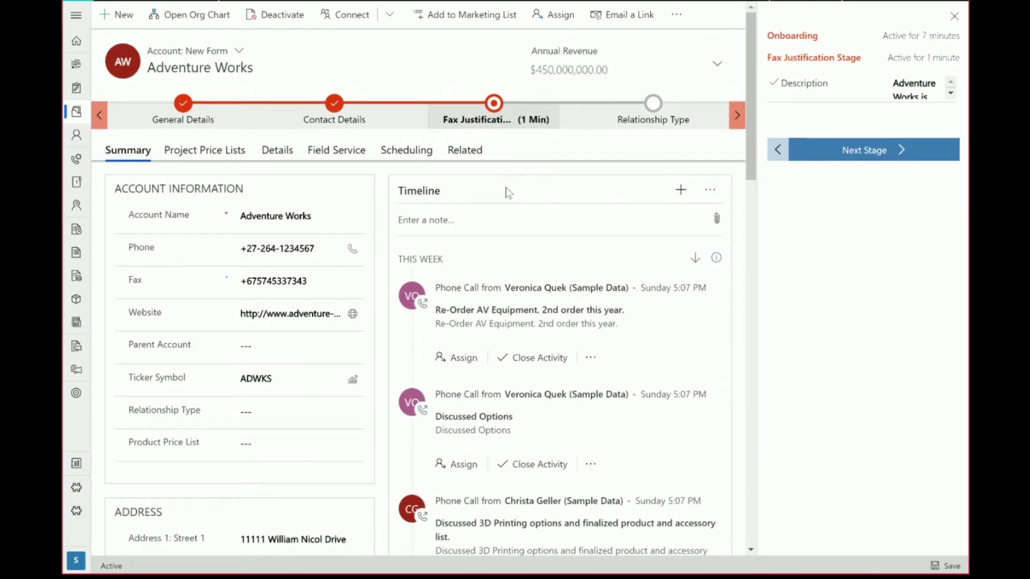
left_click(872, 155)
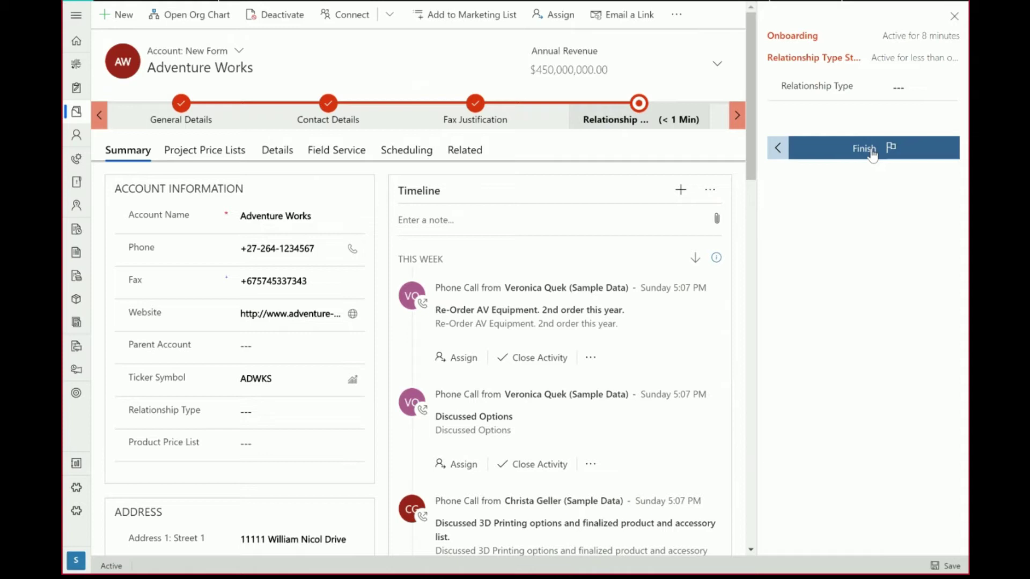
Make Adventure Works a Customer relationship type, finish the Onboarding flow, and close the stage panel
left_click(907, 93)
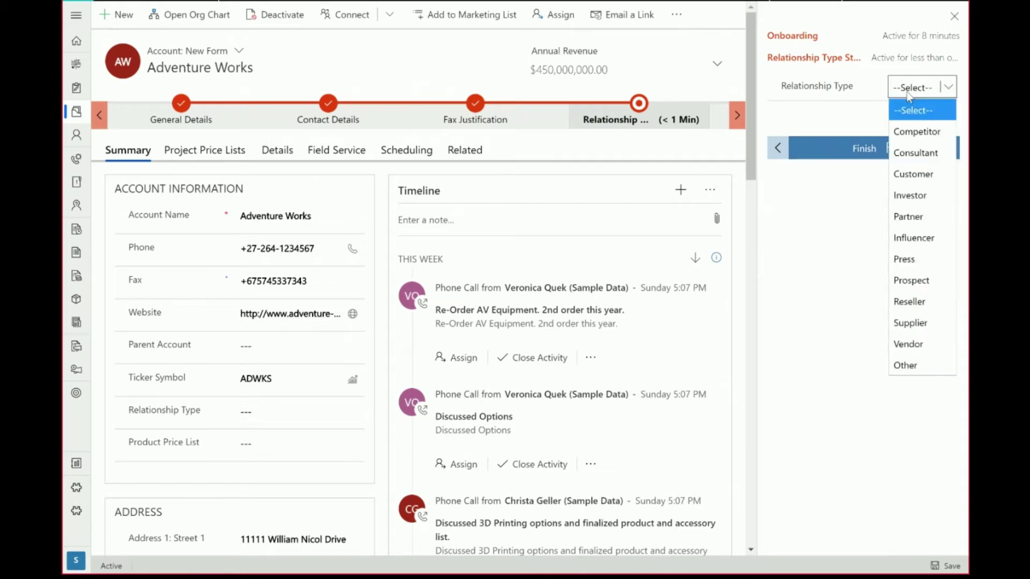
left_click(915, 174)
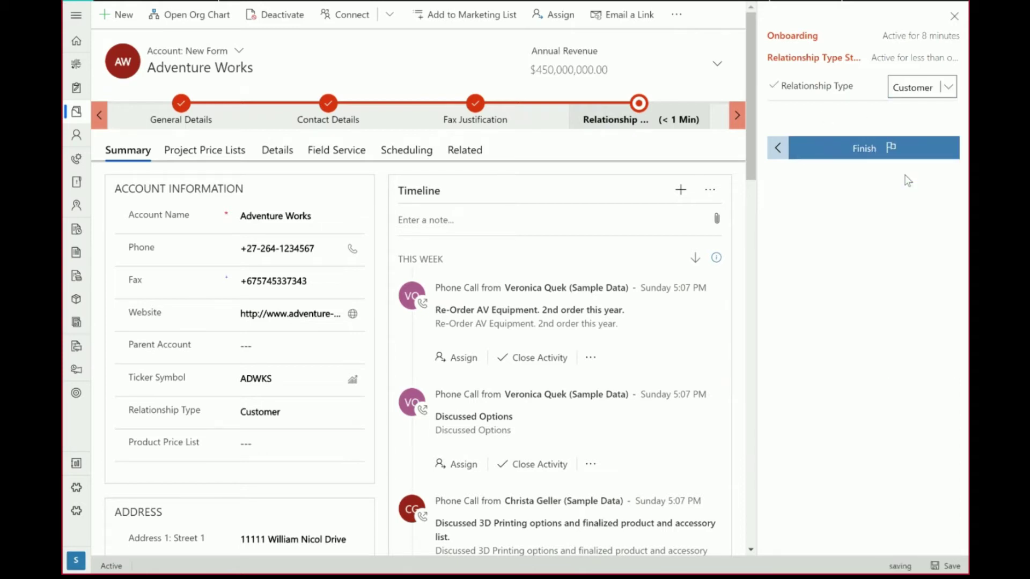
left_click(863, 149)
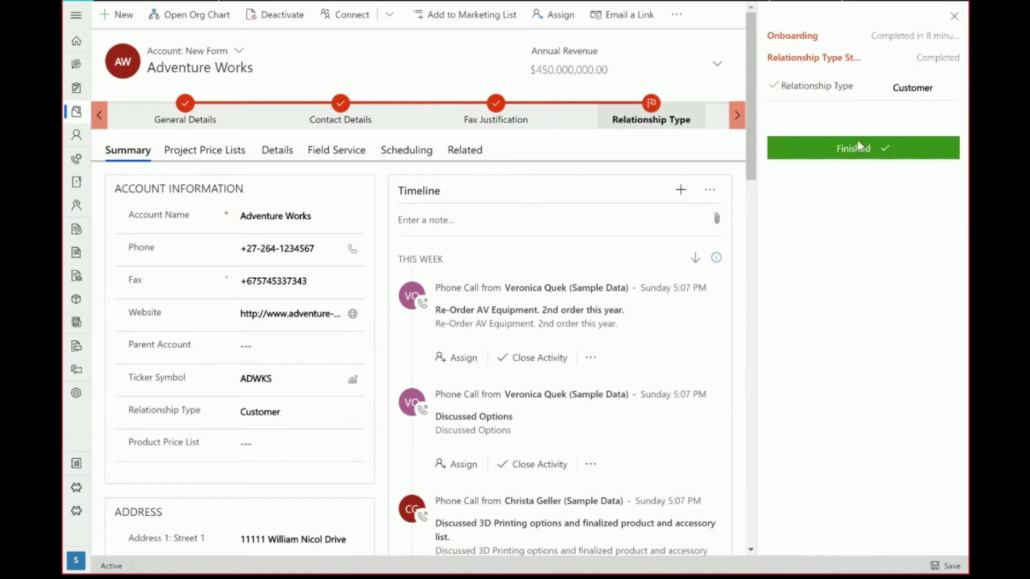
left_click(955, 17)
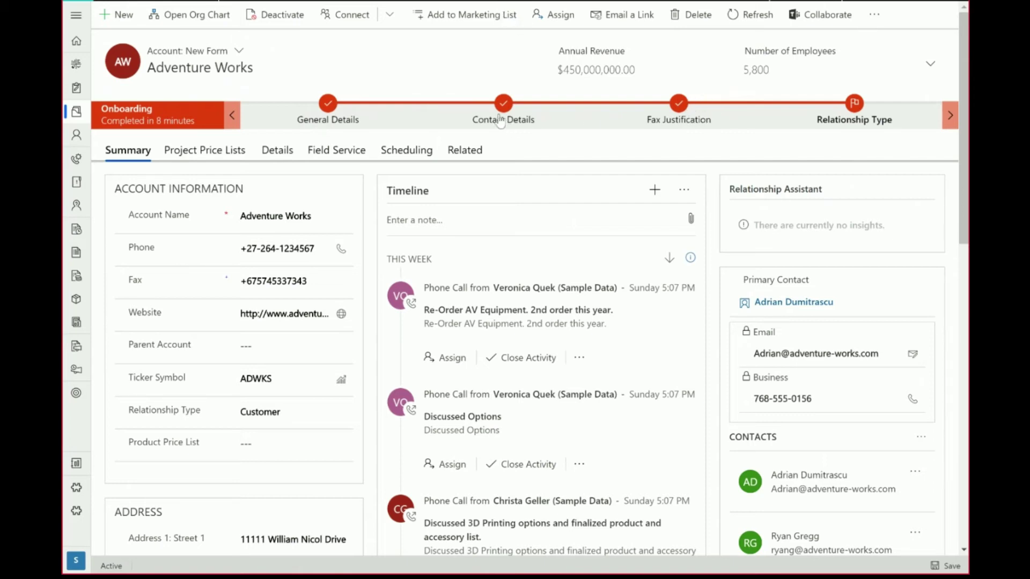
left_click(687, 110)
left_click(804, 188)
scroll(805, 183, "down", 5)
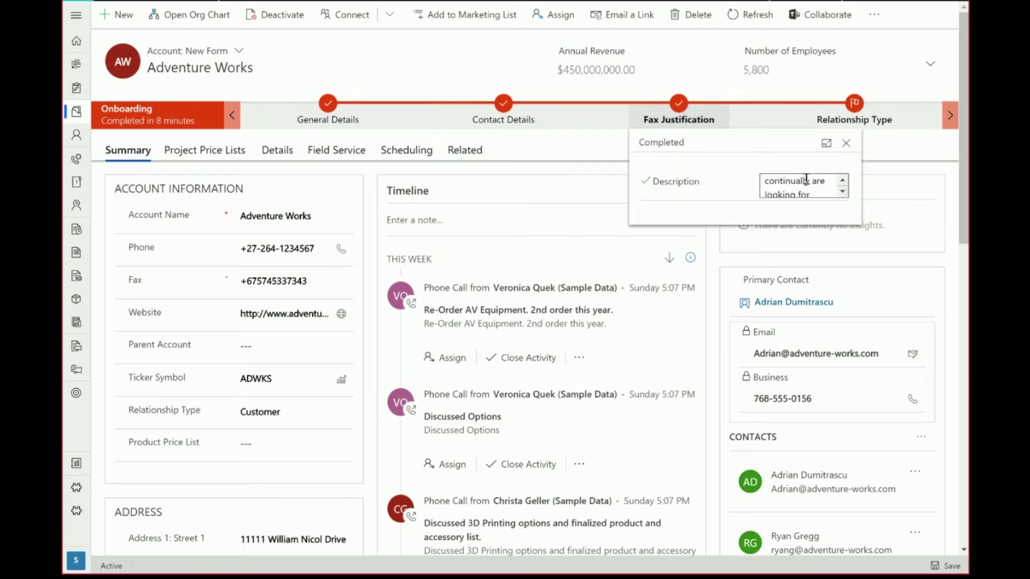
scroll(804, 182, "up", 2)
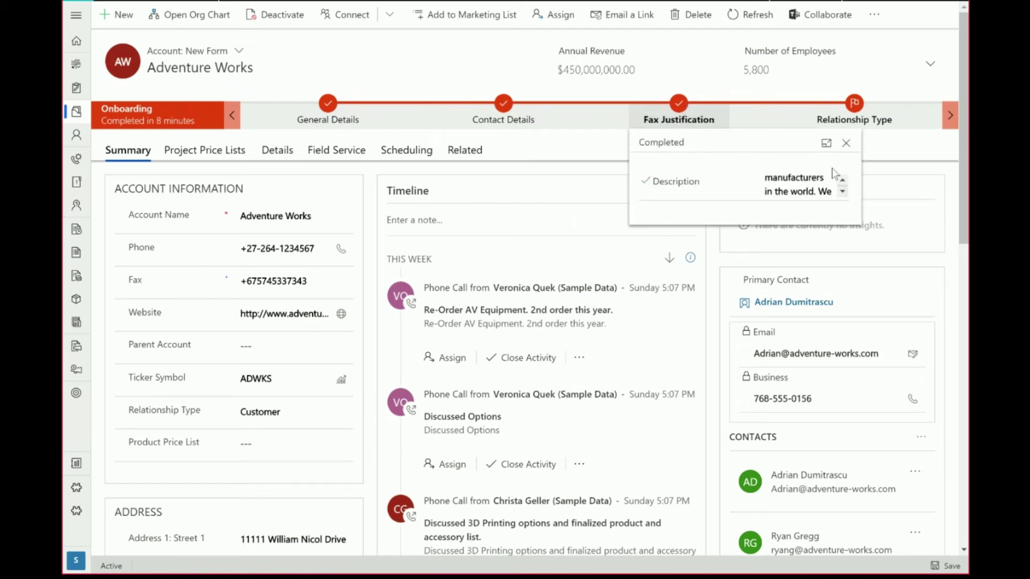
left_click(846, 144)
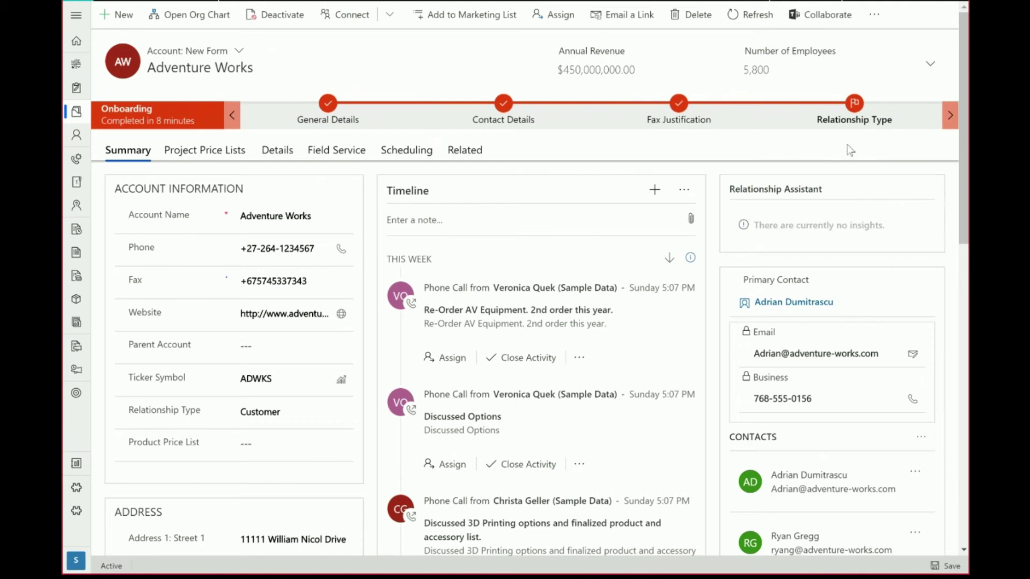